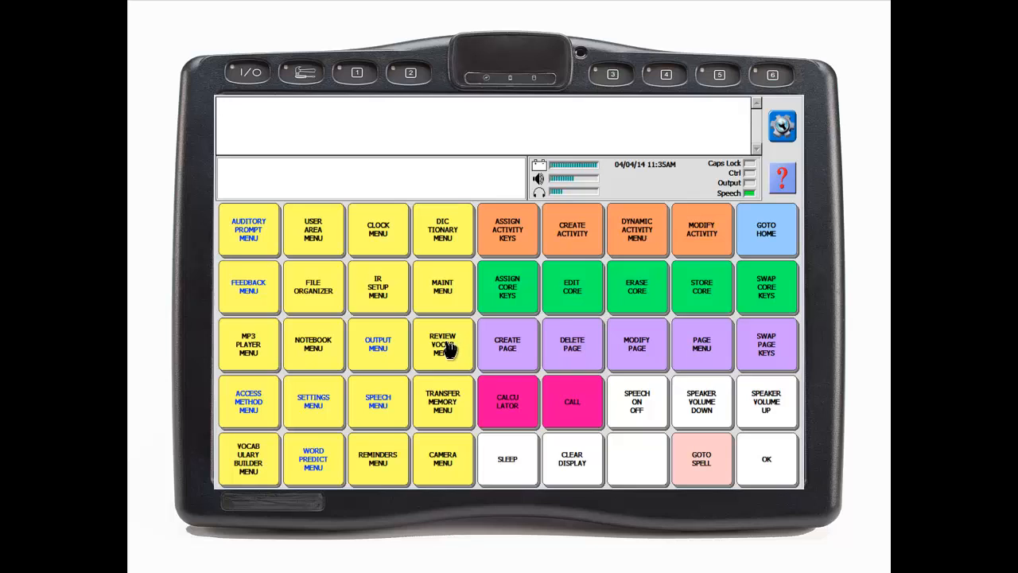
- Turn on Data Logging in the Review Vocabulary settings, accept the change and return to the home vocabulary screen
left_click(450, 347)
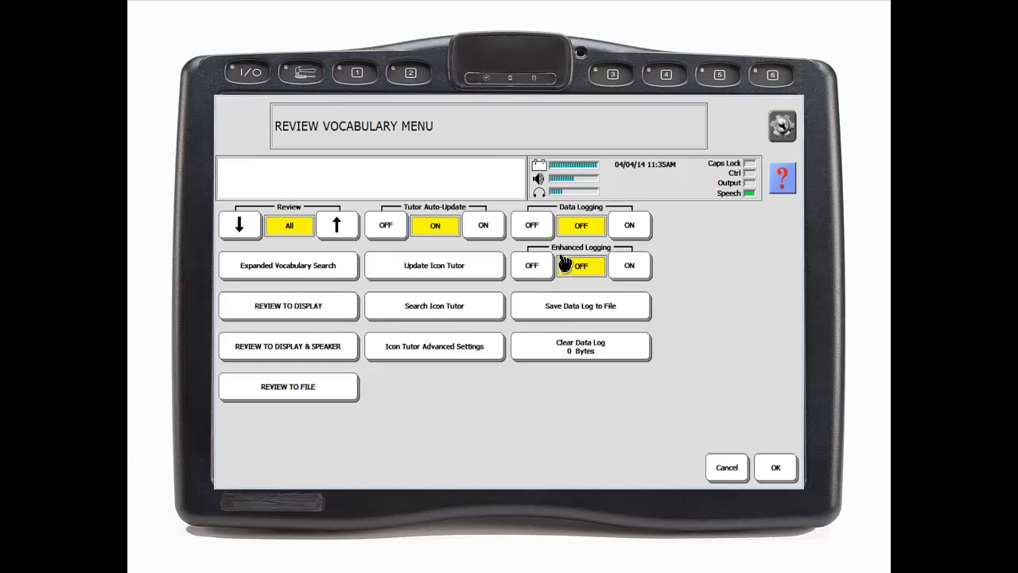
left_click(629, 228)
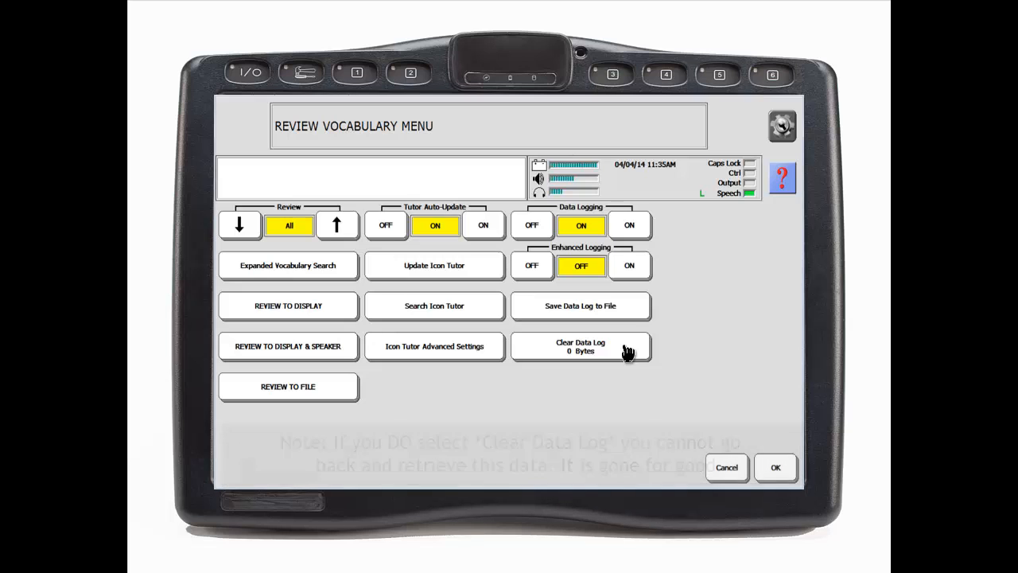
left_click(774, 466)
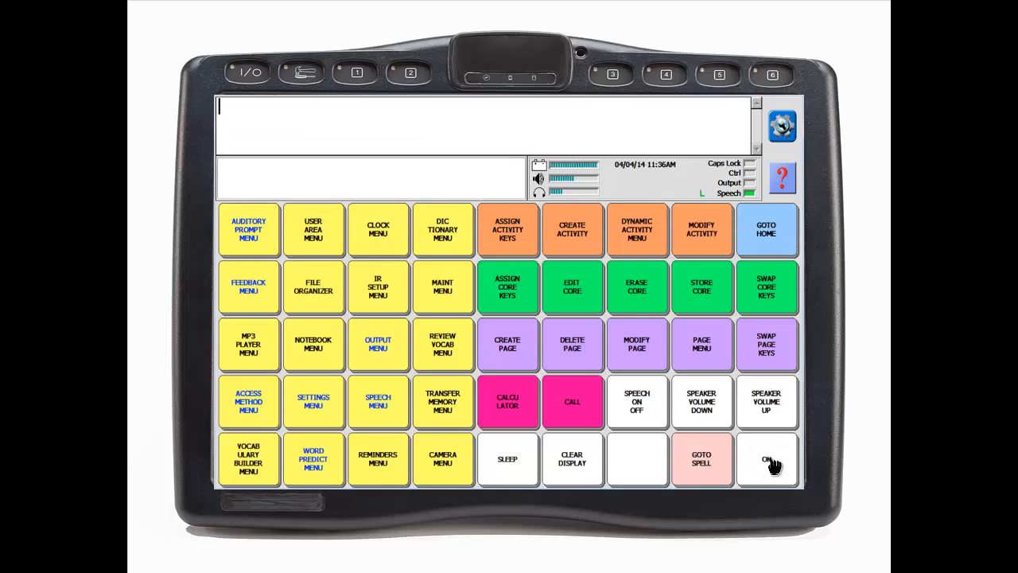
left_click(761, 228)
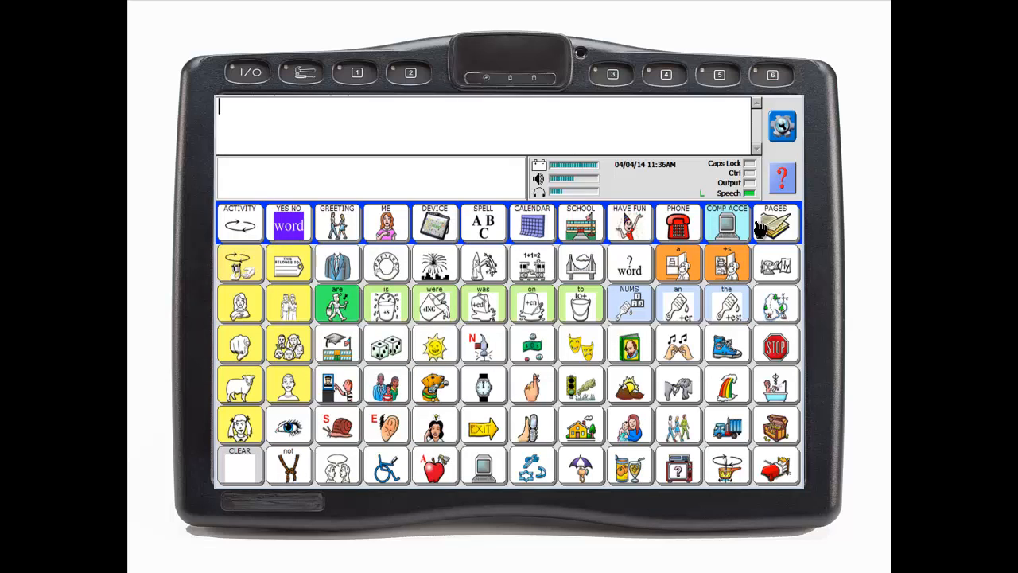
- Compose the words "now when I" in the message display using the vocabulary symbols
left_click(483, 385)
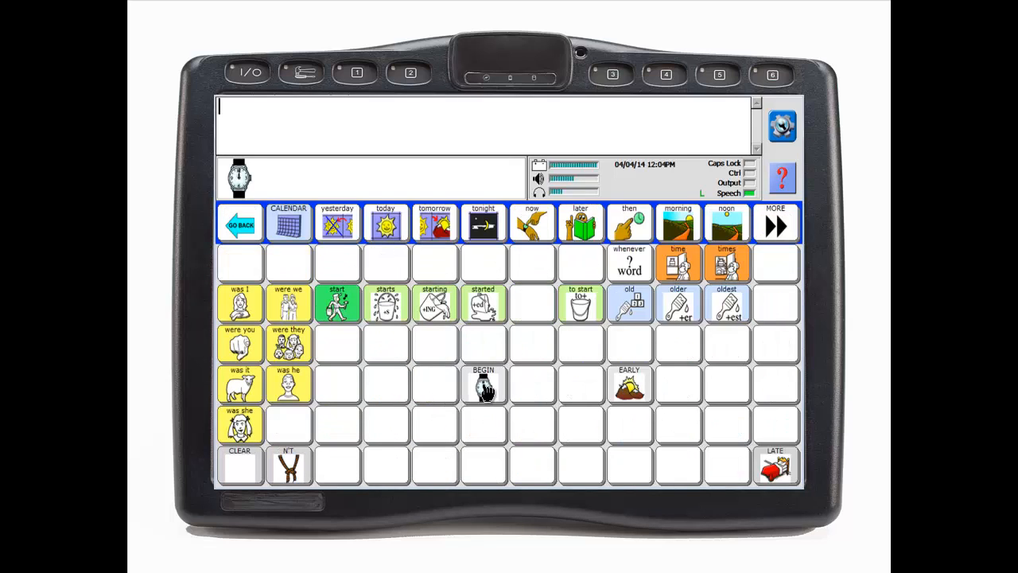
left_click(529, 232)
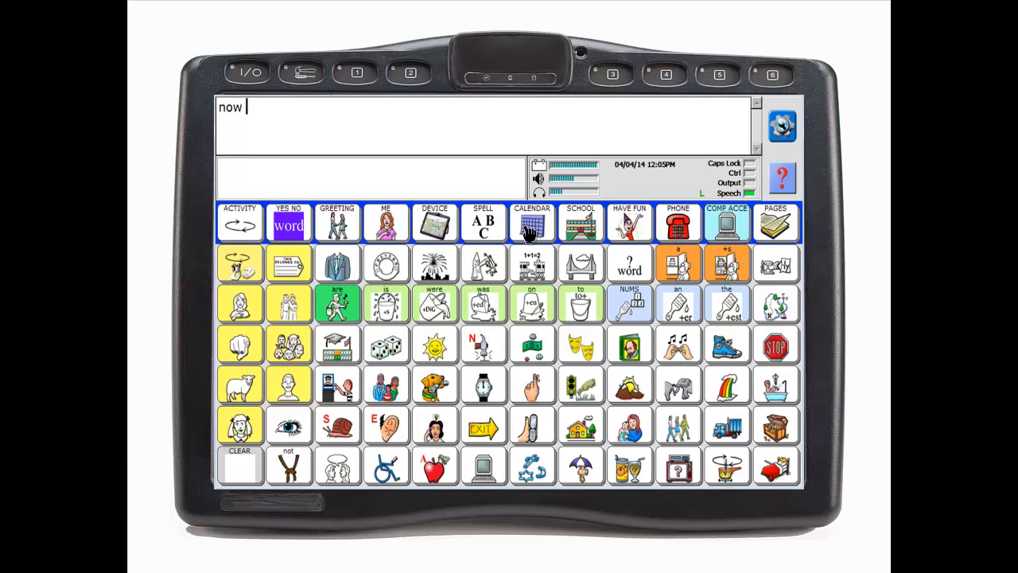
left_click(623, 263)
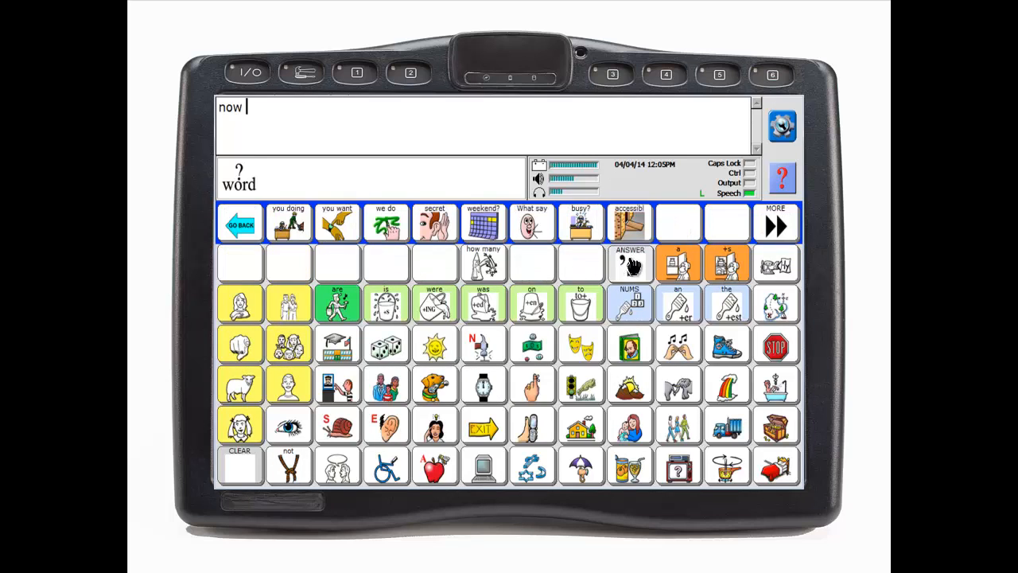
left_click(493, 386)
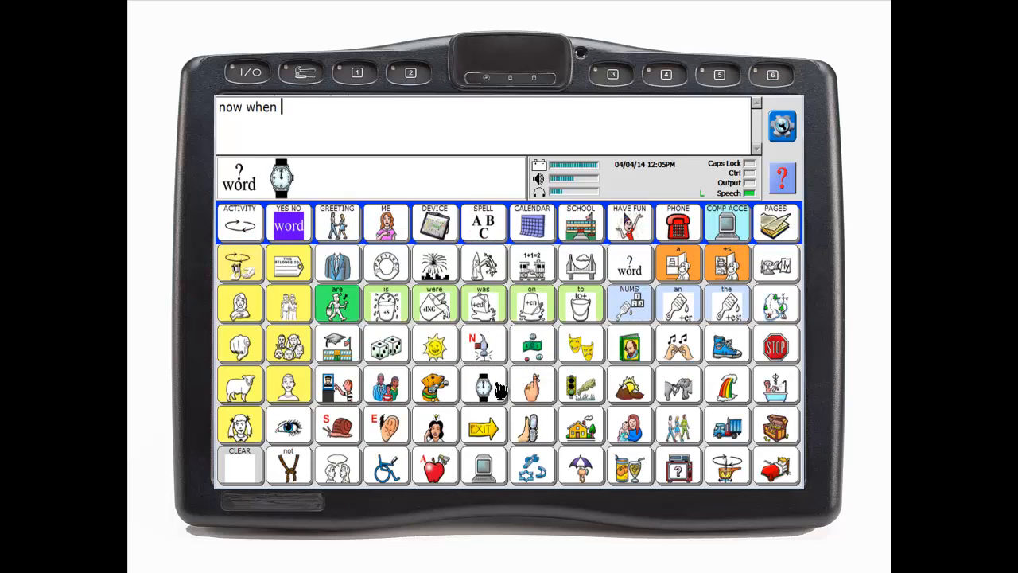
left_click(241, 308)
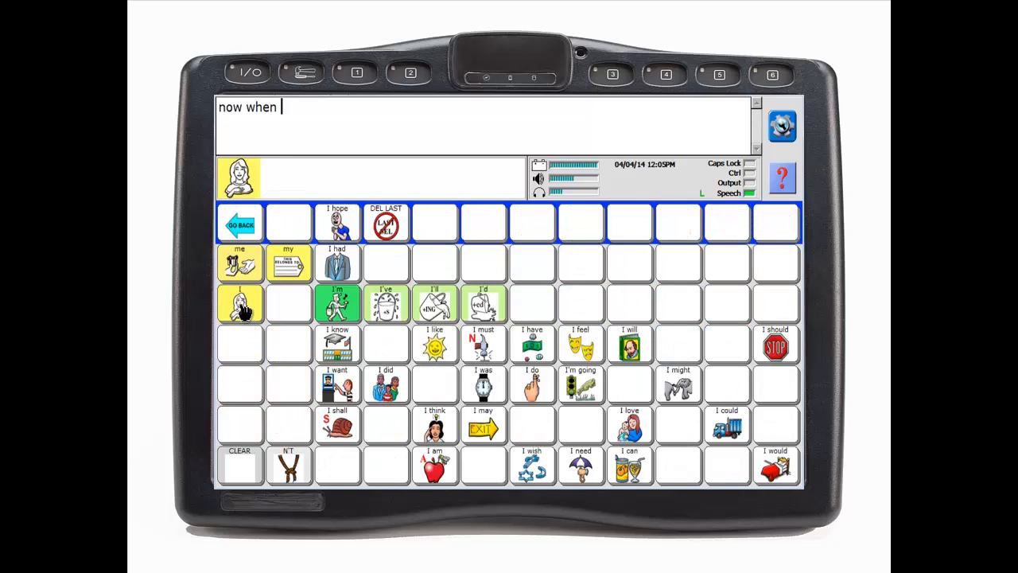
left_click(243, 310)
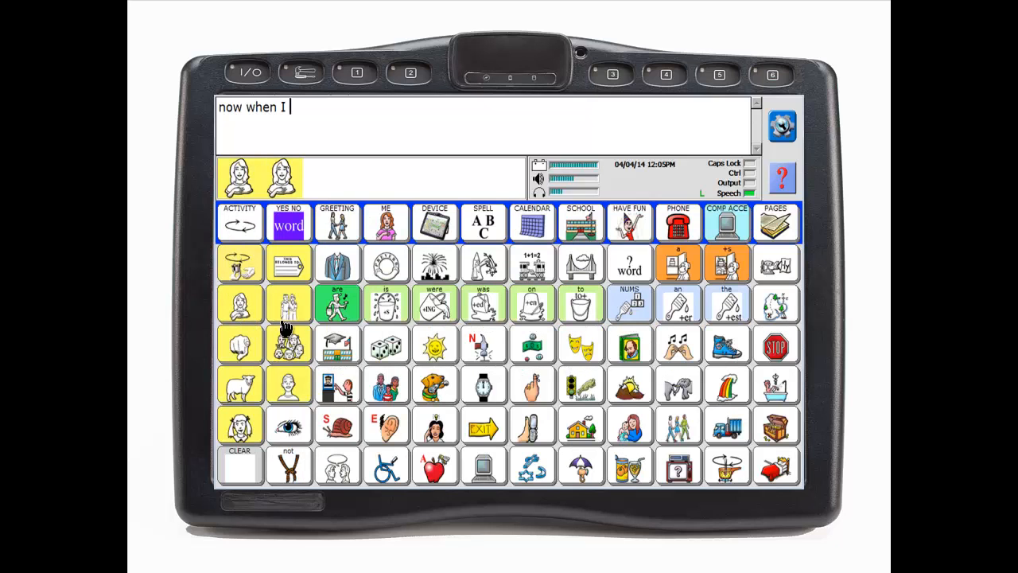
- Continue the message with the symbol words "say something it will be"
left_click(532, 425)
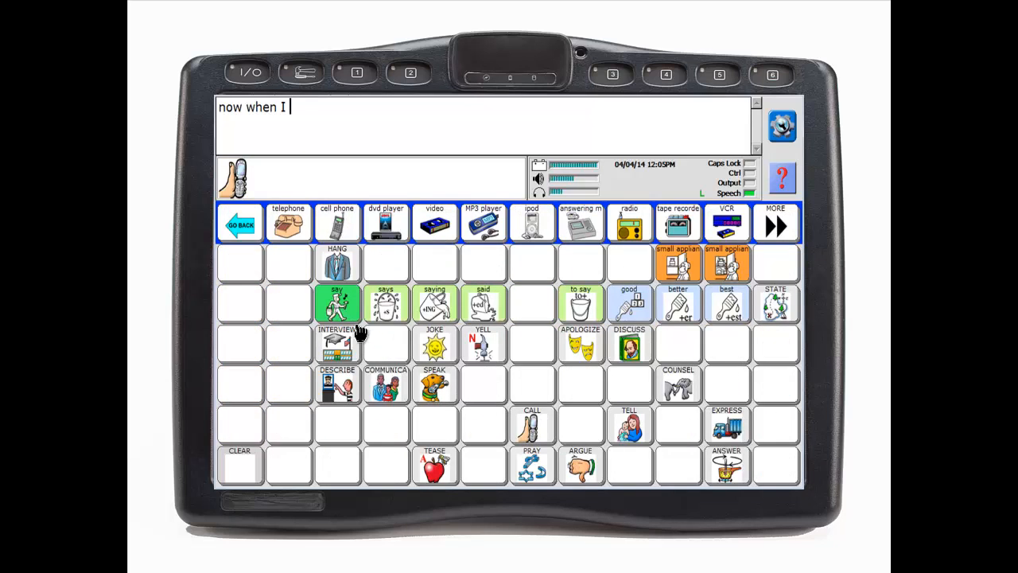
left_click(337, 302)
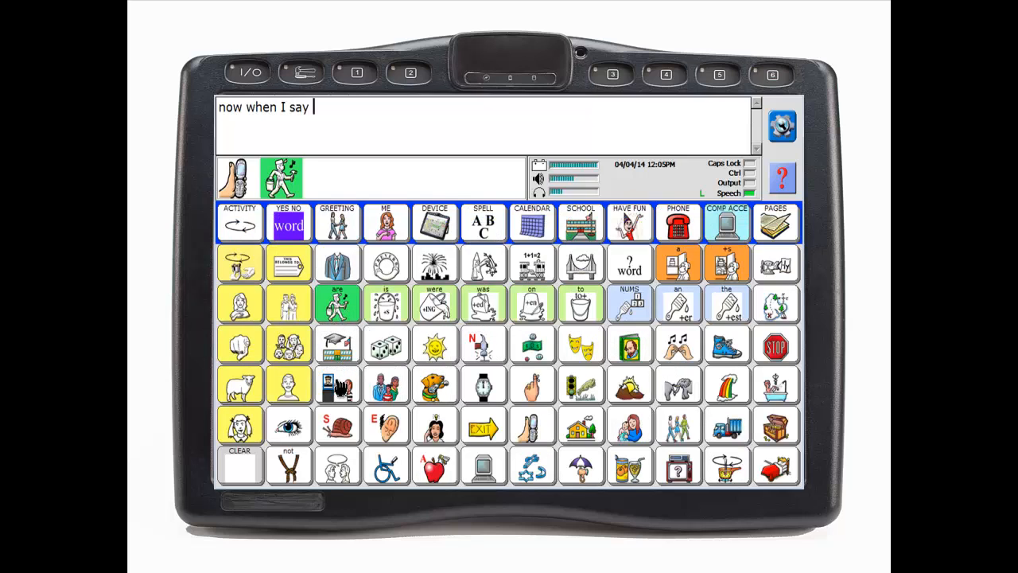
left_click(338, 425)
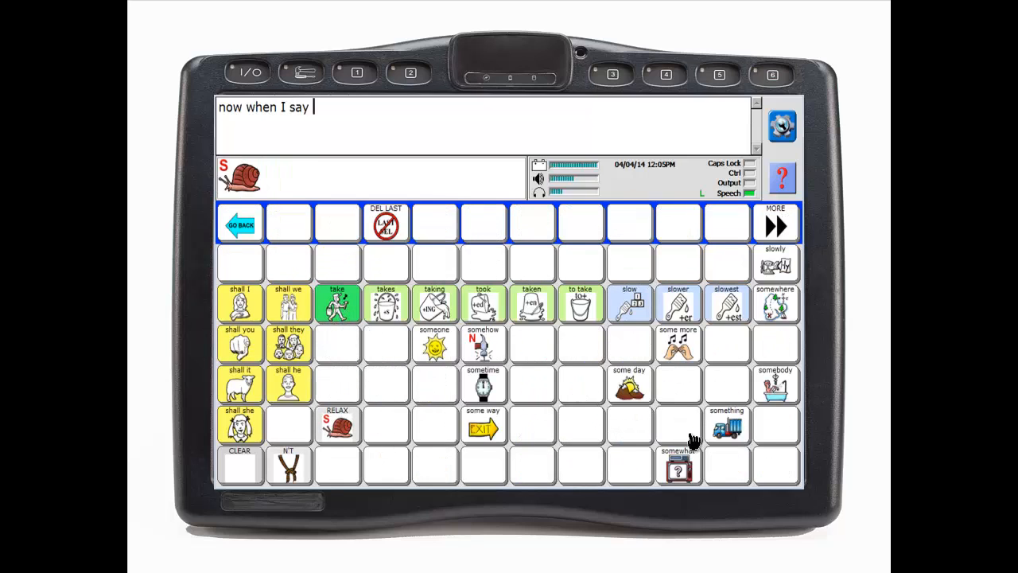
left_click(730, 428)
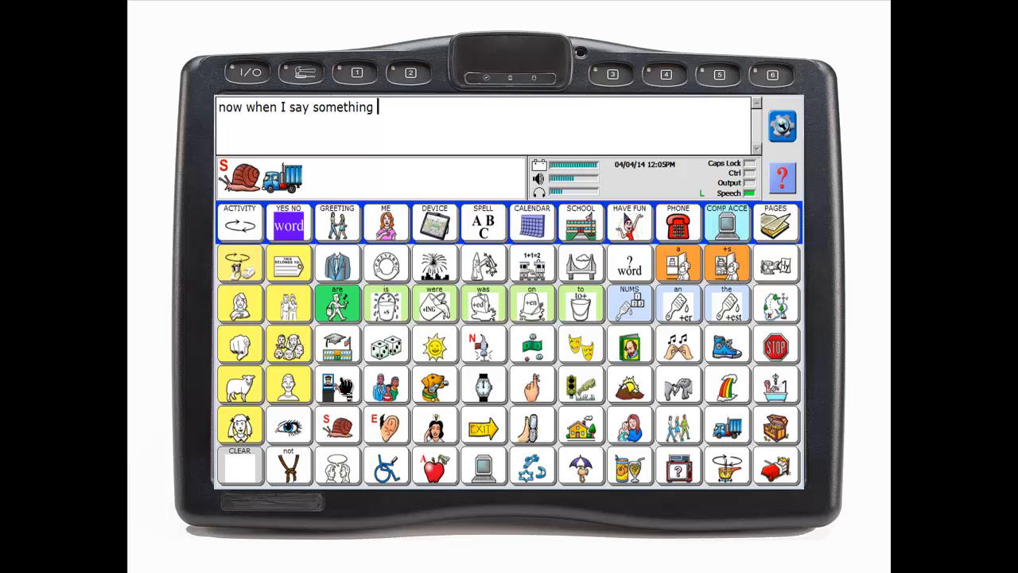
left_click(245, 386)
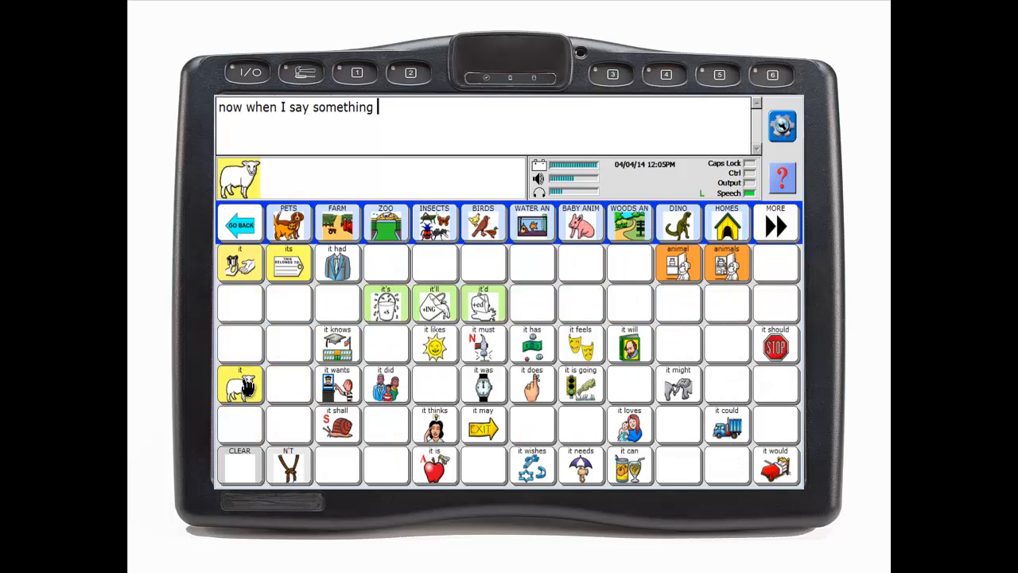
left_click(631, 350)
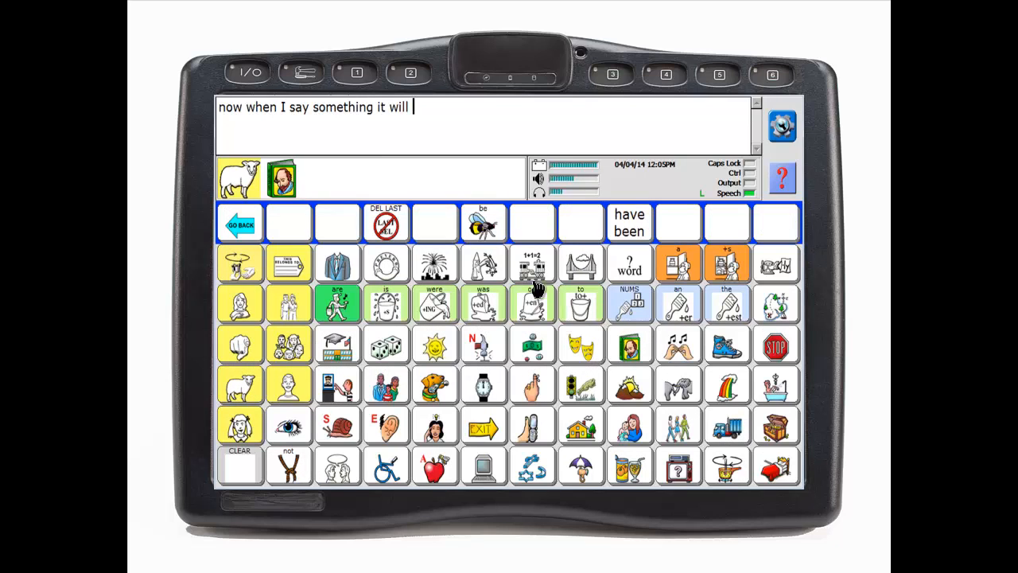
left_click(481, 228)
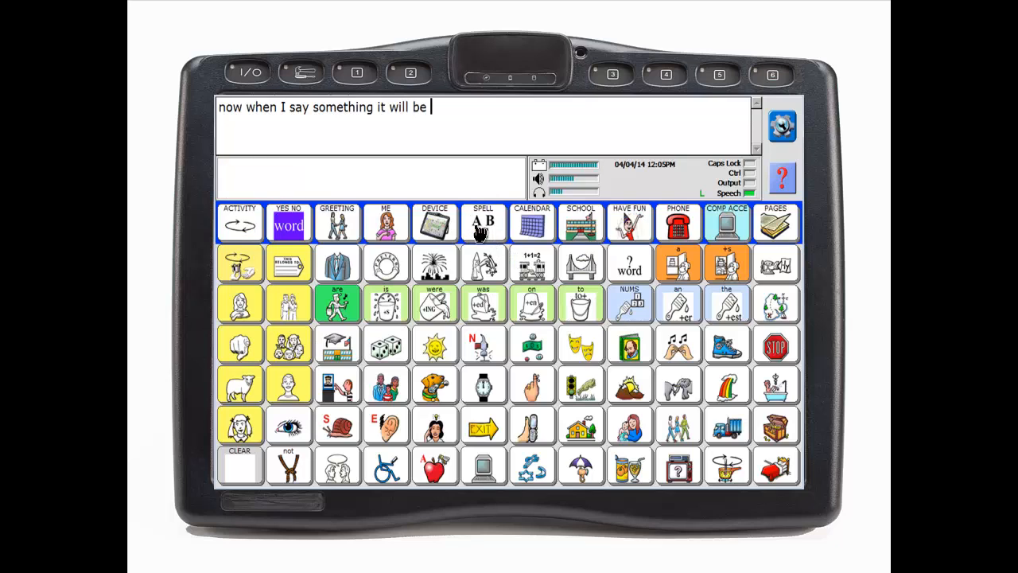
- Finish the sentence with the spelled and predicted word "recorded" and a period, and return to the core vocabulary
left_click(480, 229)
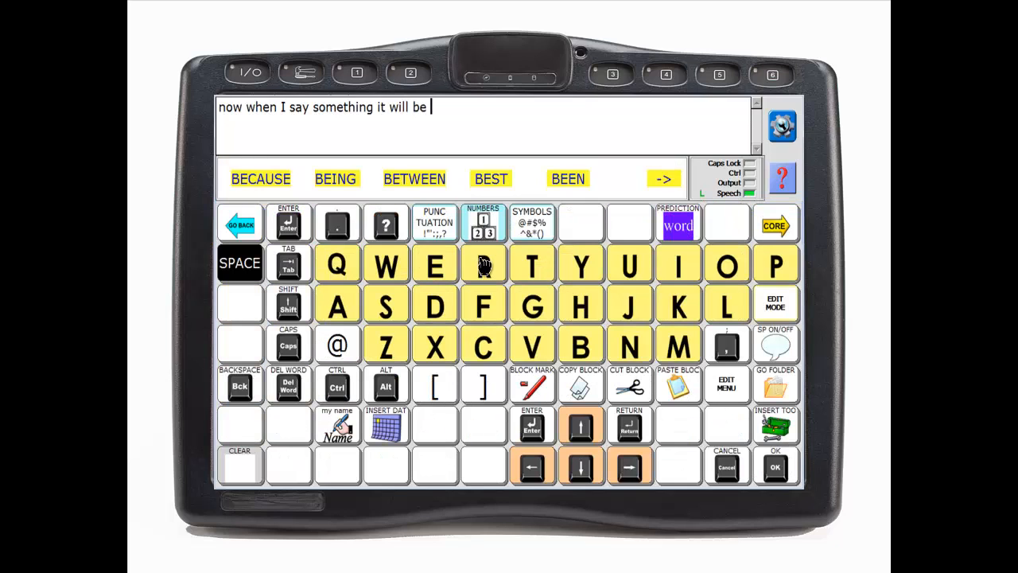
left_click(485, 266)
left_click(436, 267)
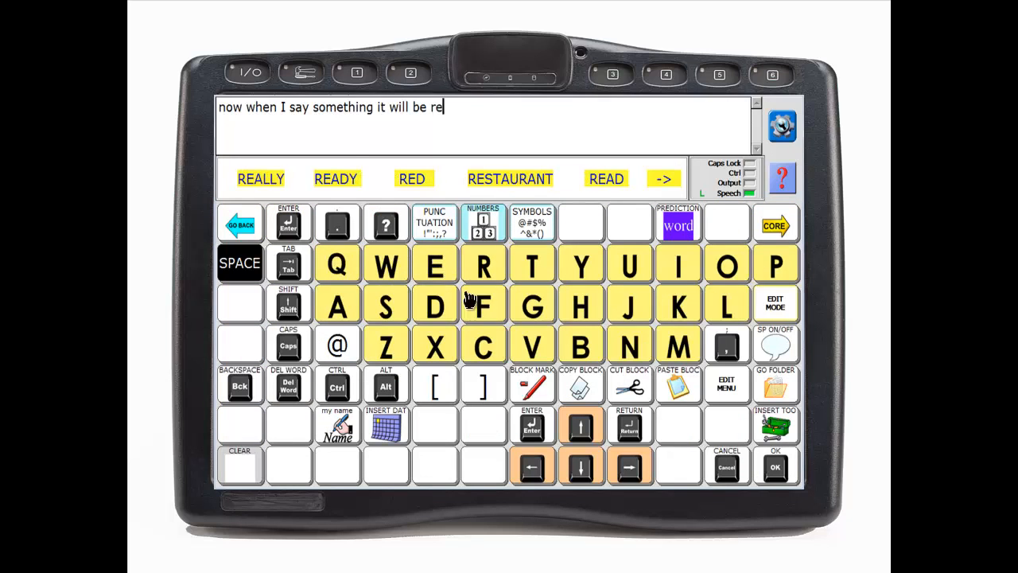
left_click(485, 348)
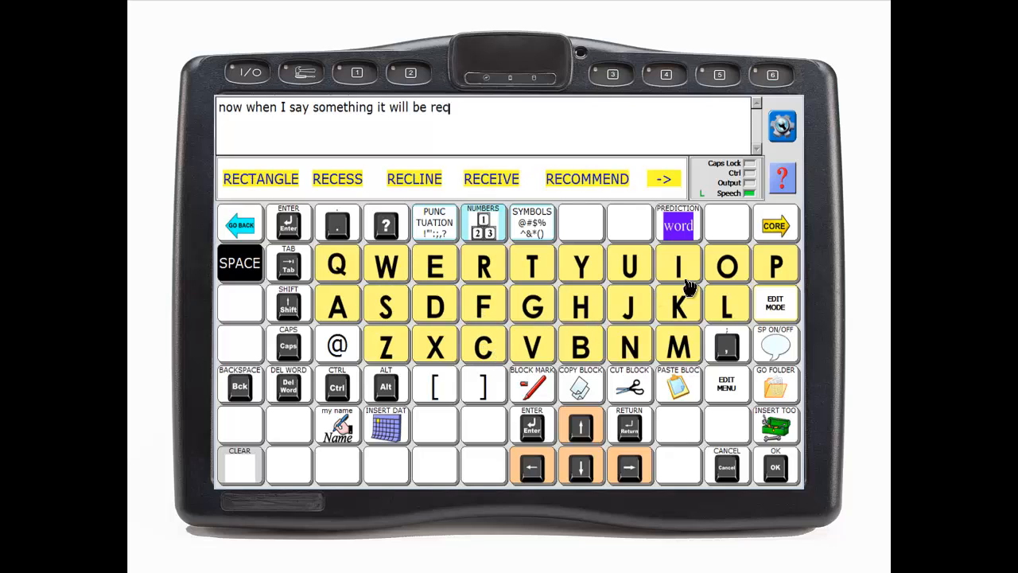
left_click(730, 271)
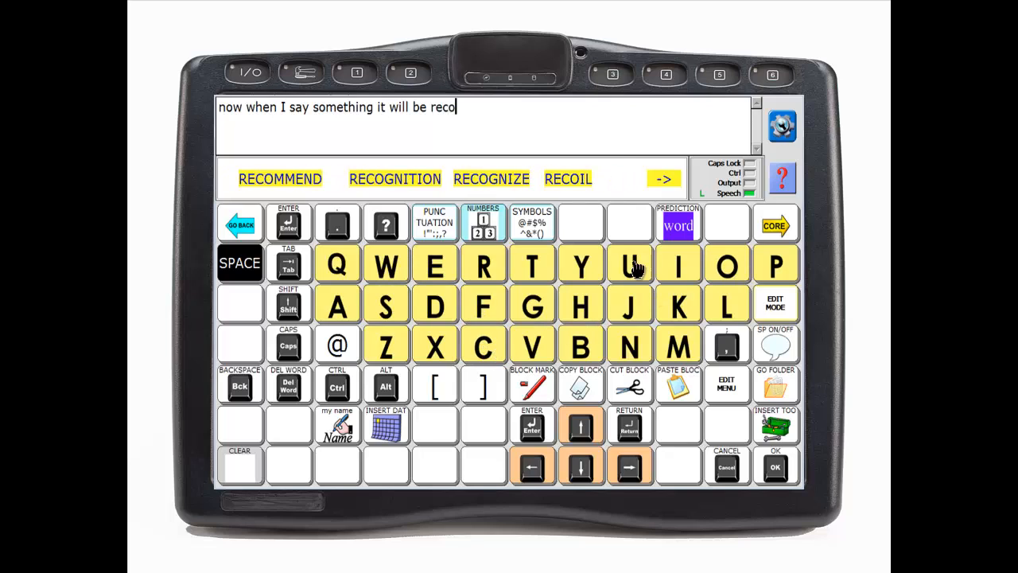
left_click(486, 266)
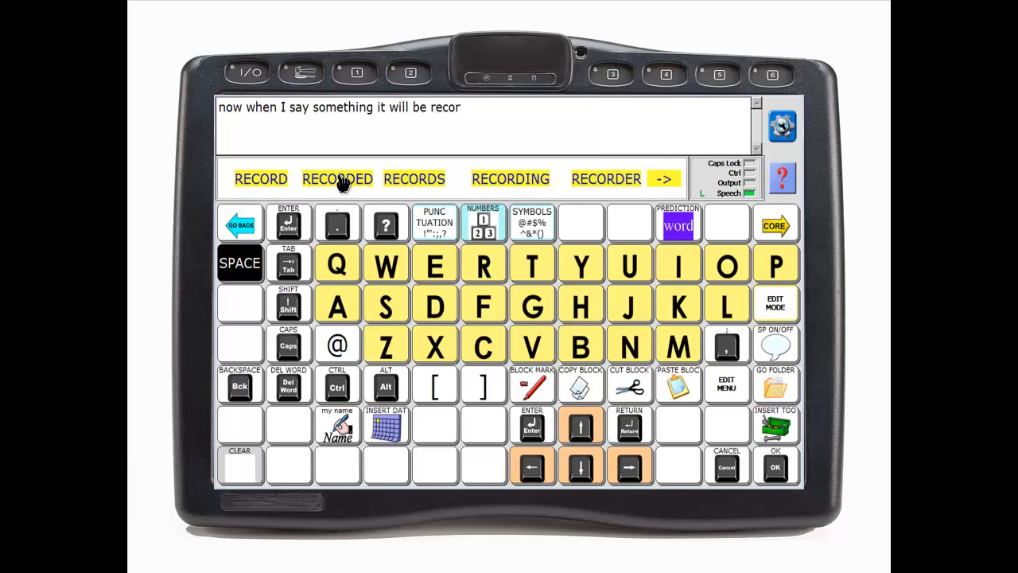
left_click(340, 182)
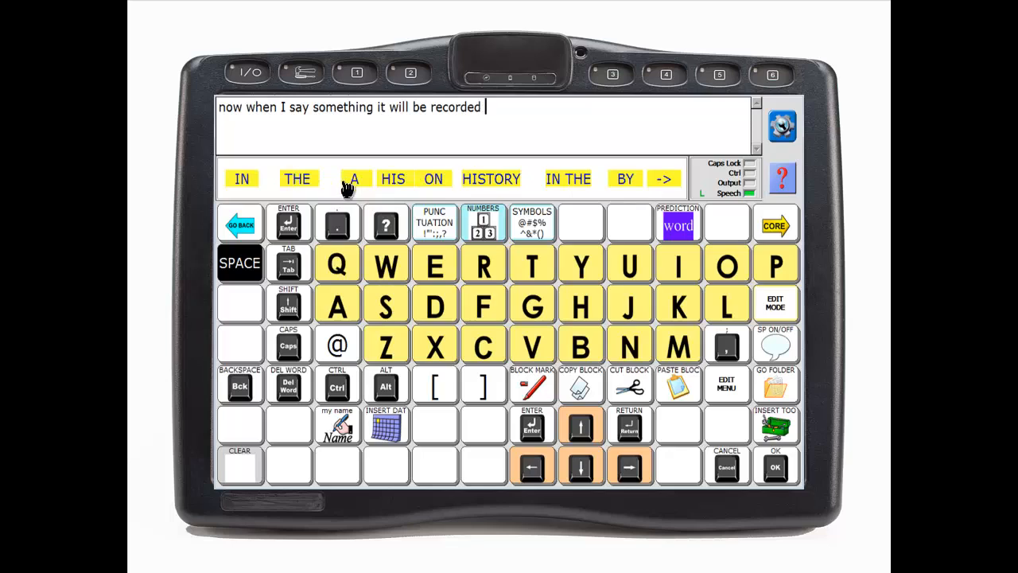
left_click(338, 225)
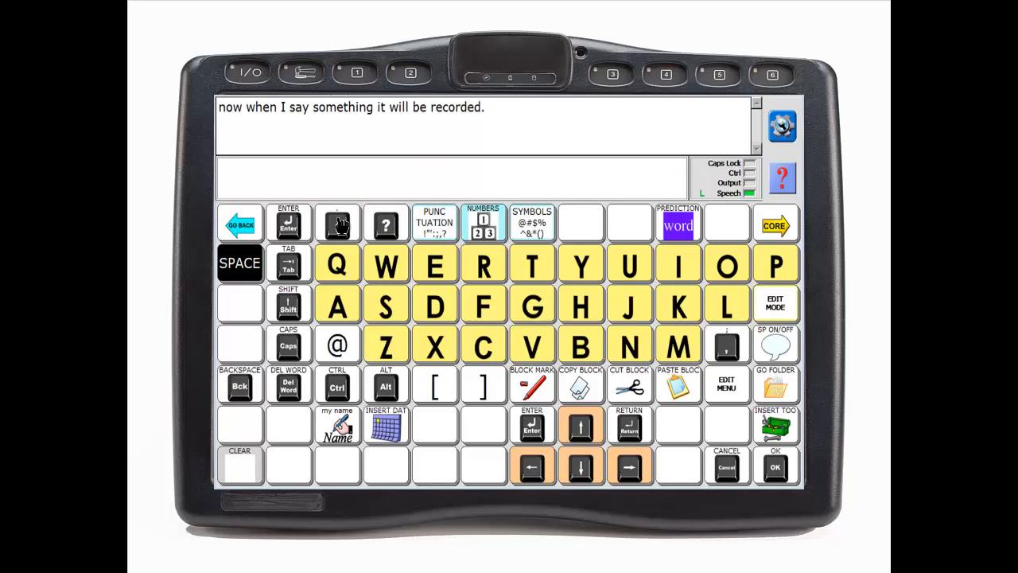
left_click(775, 226)
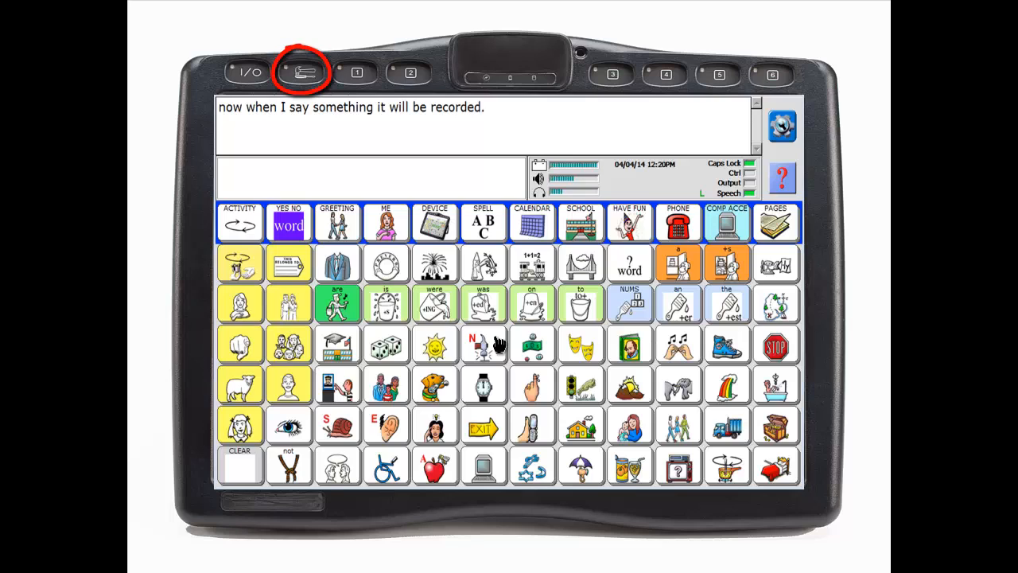
- Start saving the data log to a file from the Review Vocabulary settings, choosing the removable drive D: instead of the pre-set folder
left_click(305, 71)
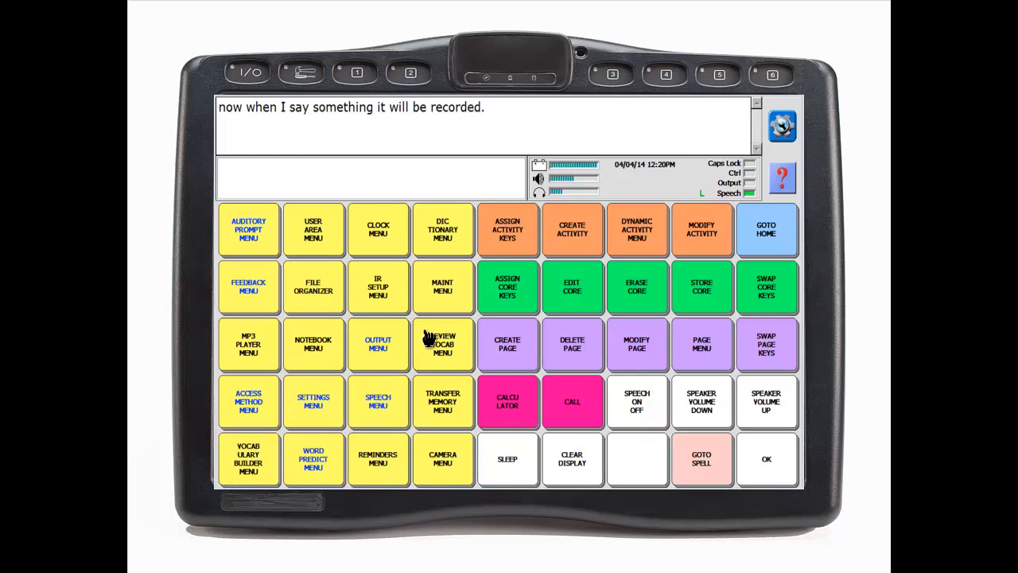
left_click(446, 347)
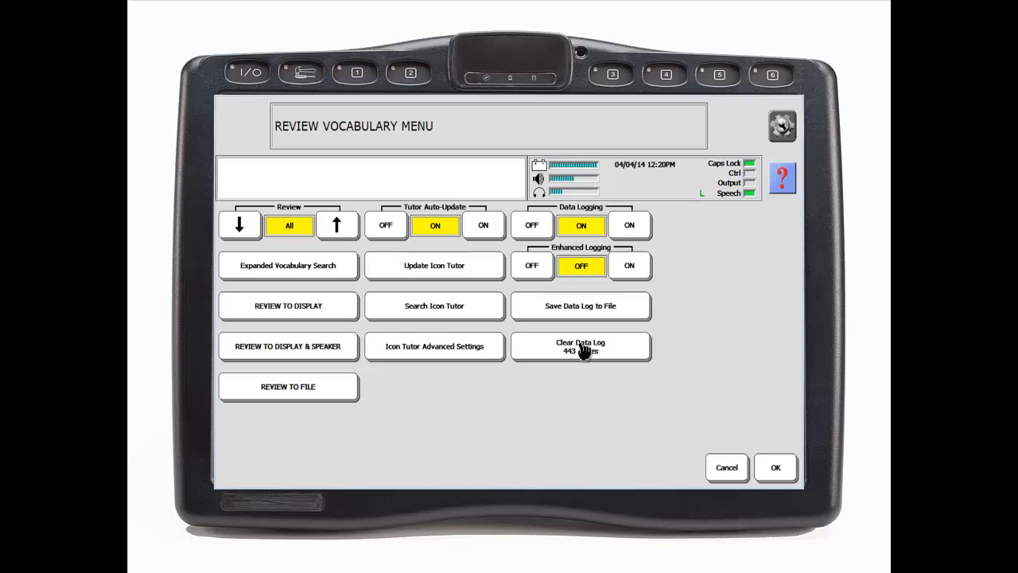
left_click(583, 313)
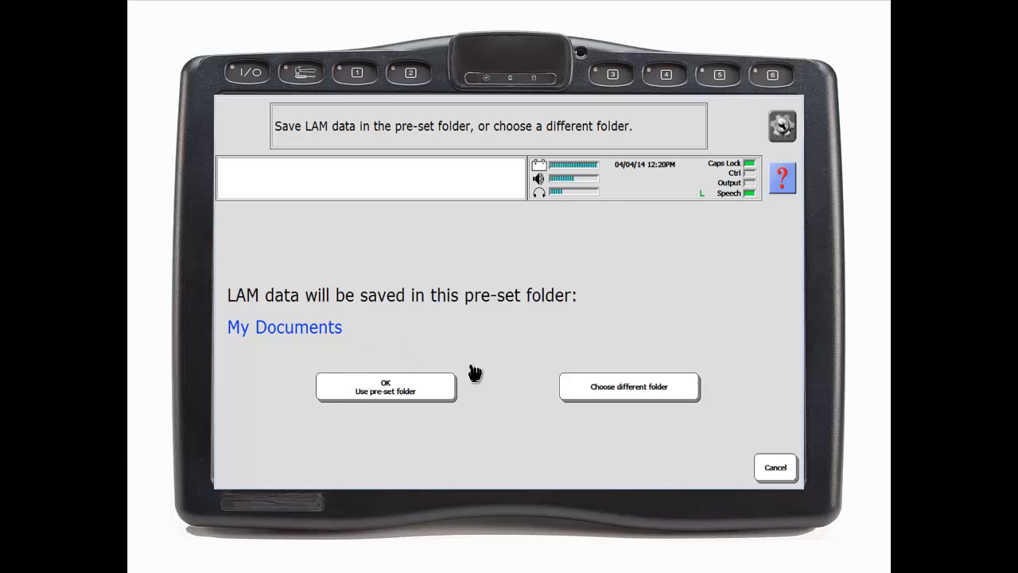
left_click(581, 389)
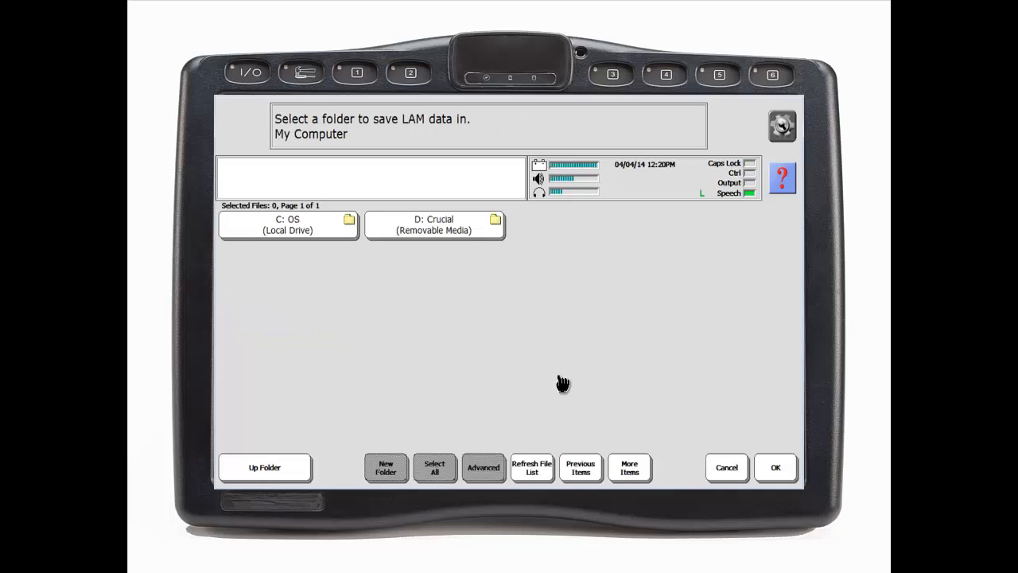
left_click(459, 232)
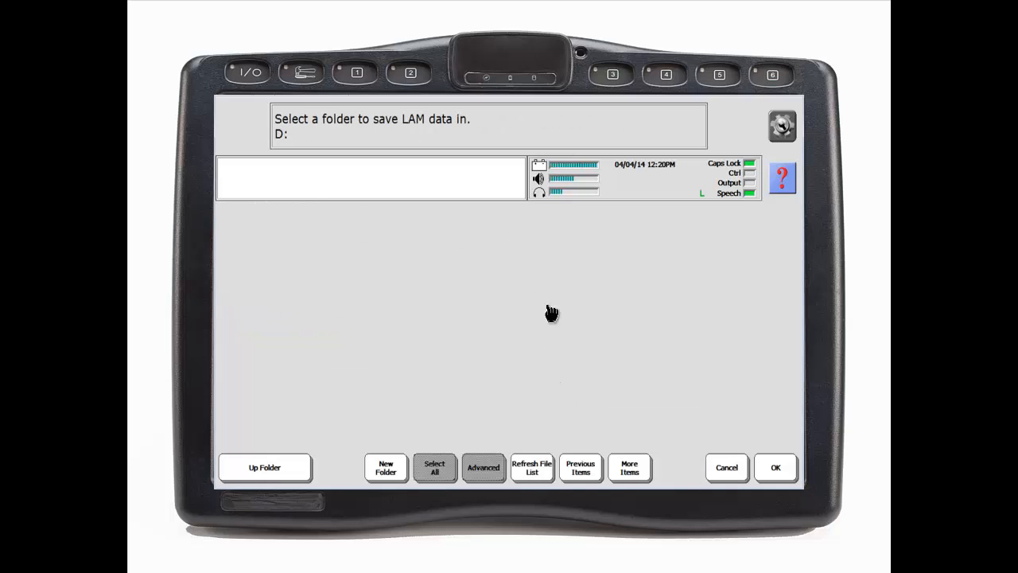
left_click(778, 467)
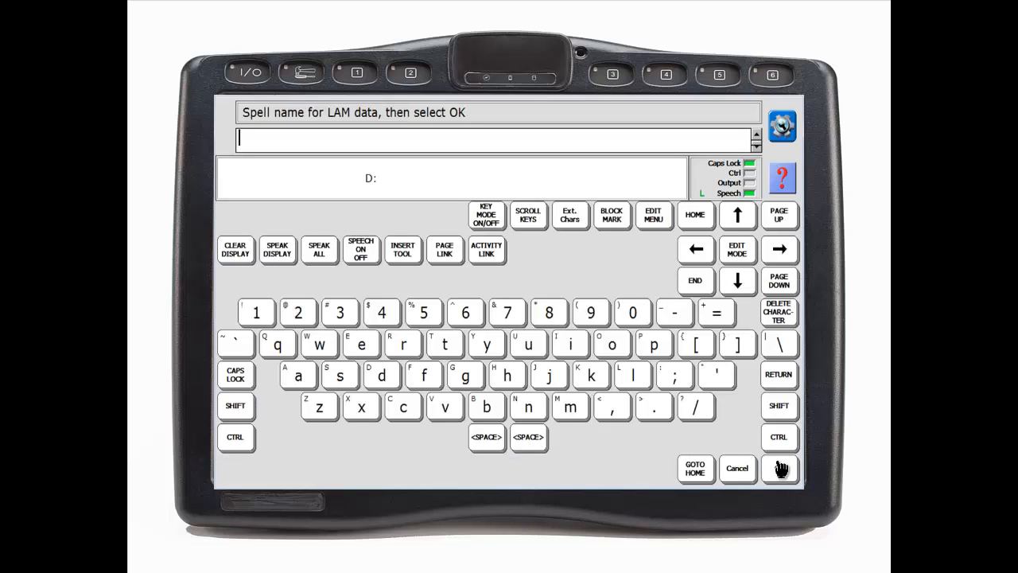
- Spell "Keb data log" followed by a space as the start of the LAM data file name
left_click(592, 377)
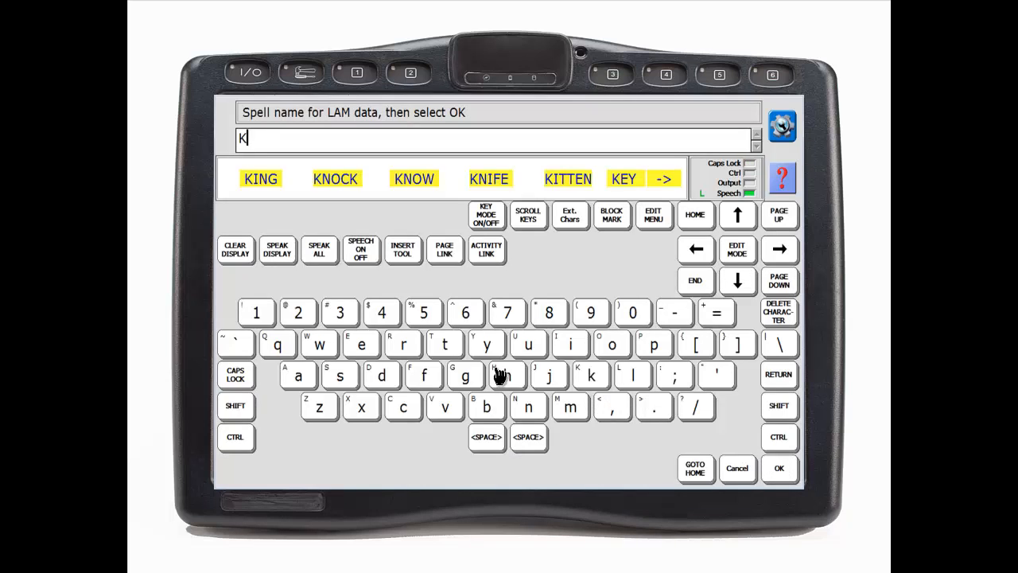
left_click(363, 345)
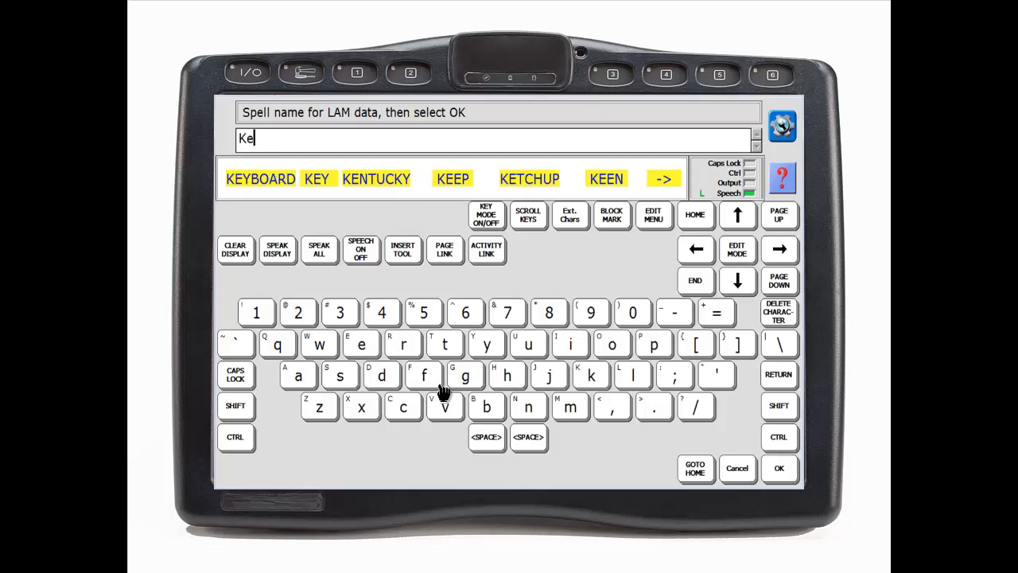
left_click(486, 408)
left_click(529, 437)
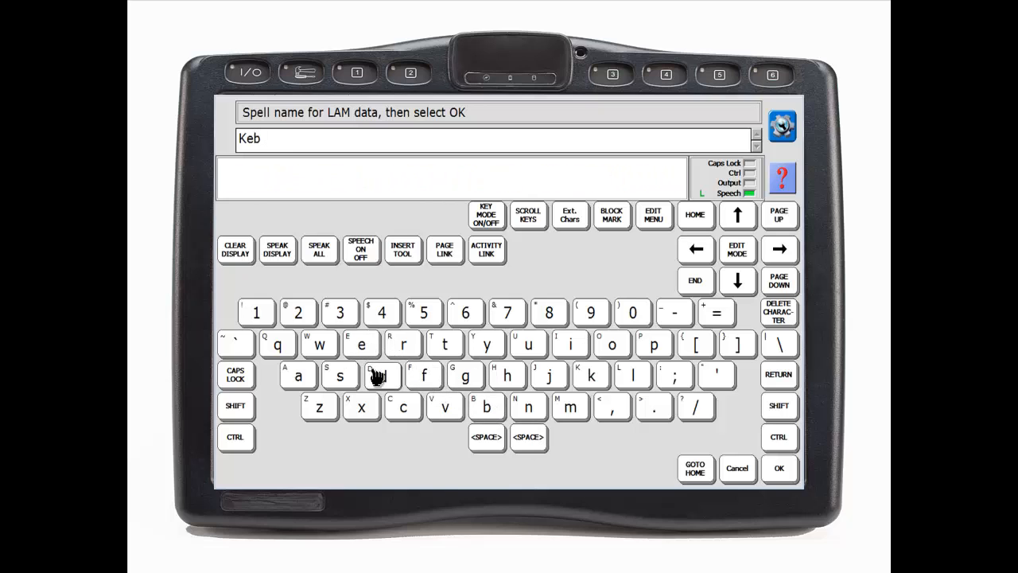
left_click(382, 374)
left_click(297, 375)
left_click(444, 345)
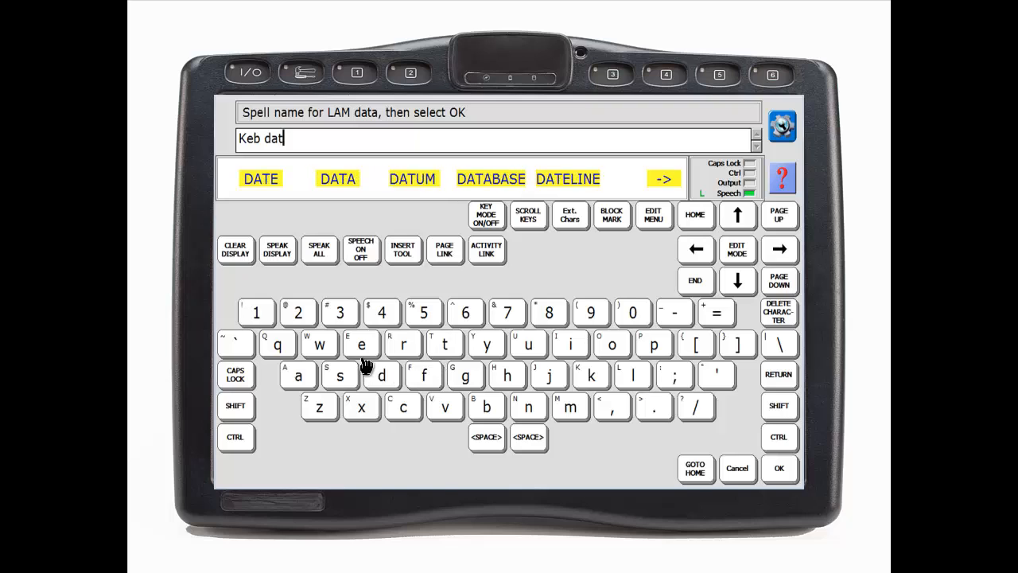
left_click(297, 374)
left_click(529, 436)
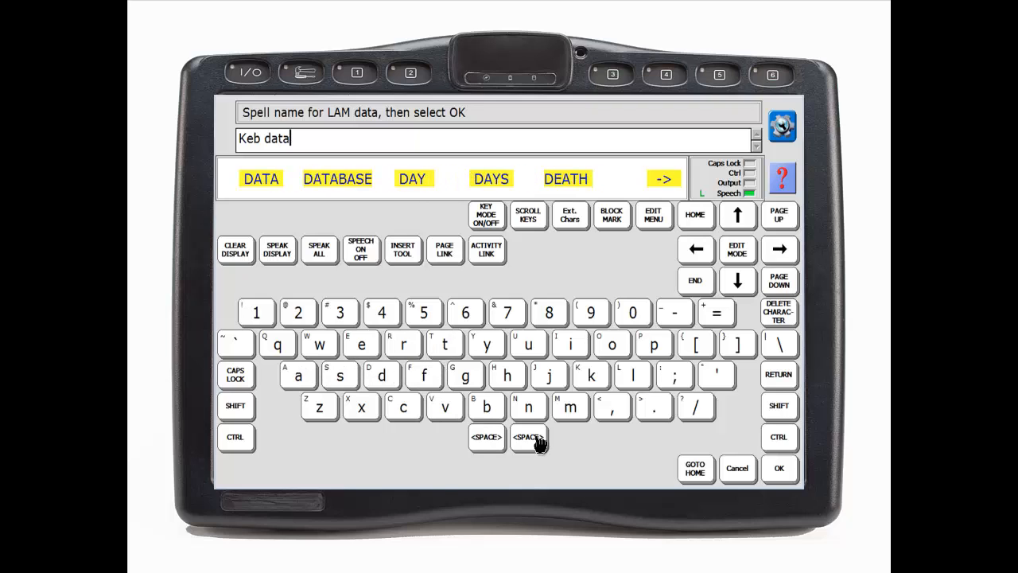
left_click(633, 374)
left_click(614, 354)
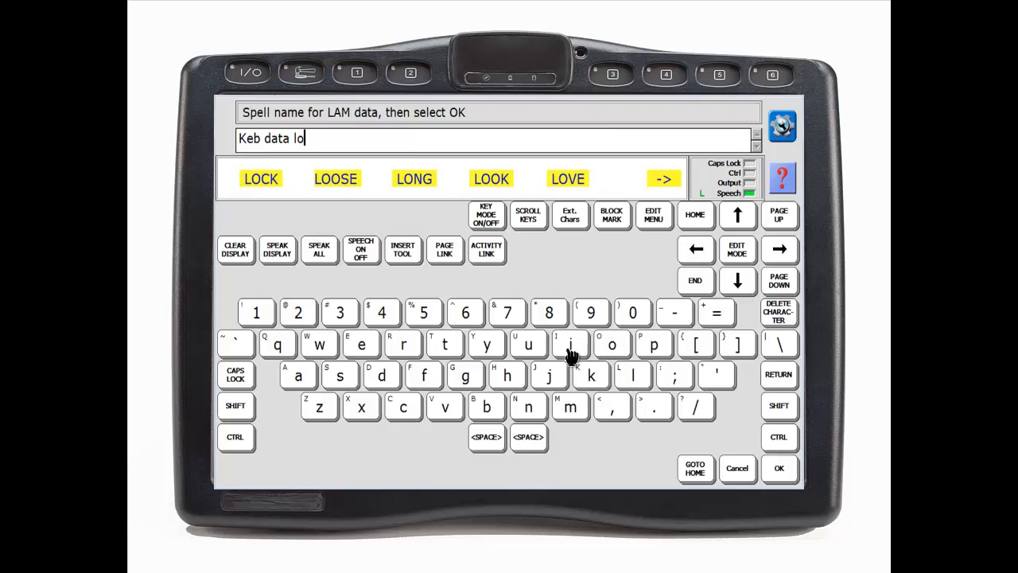
left_click(466, 377)
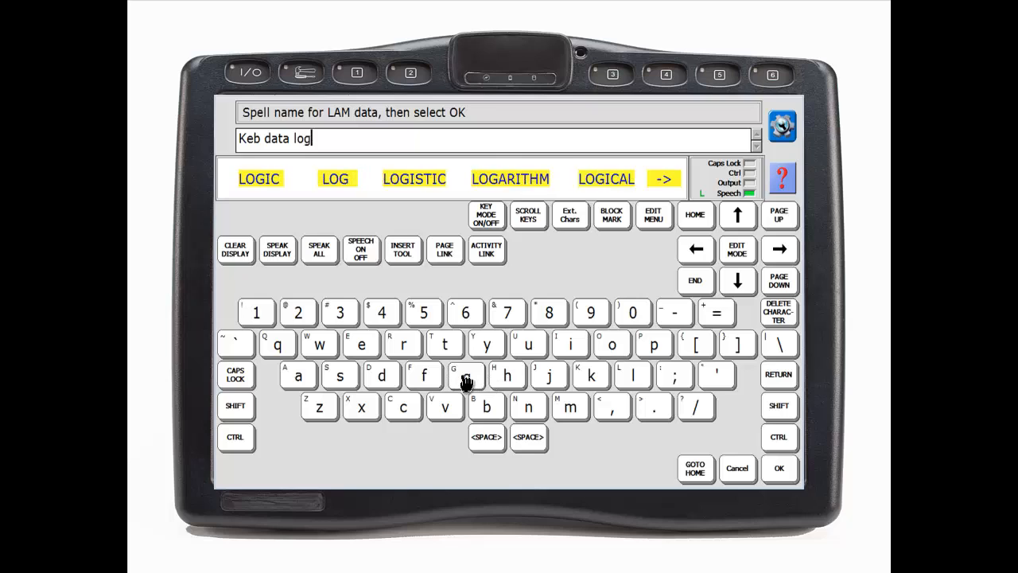
left_click(529, 437)
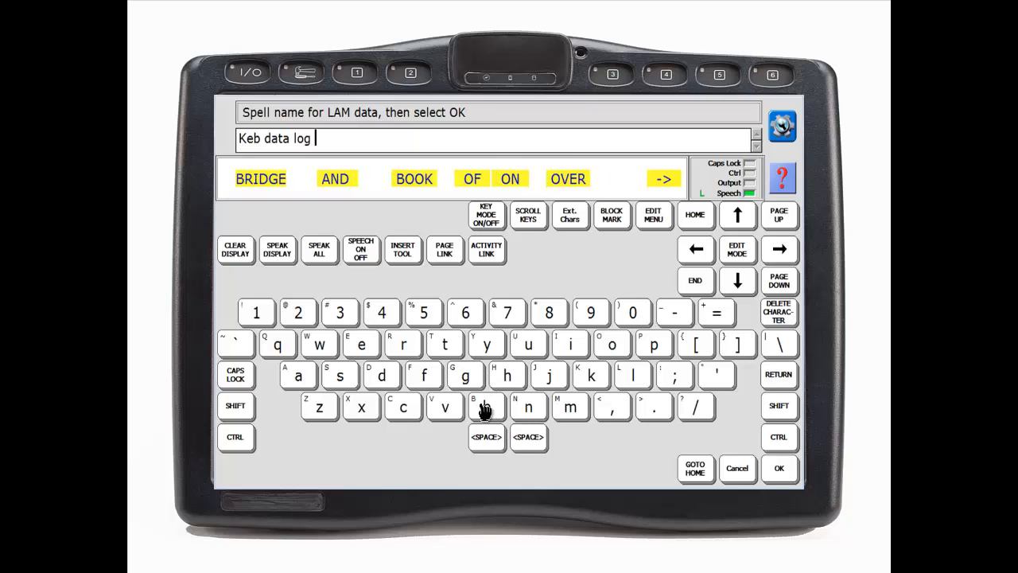
- Complete the file name with the date 4-4-14, save the LAM data log to drive D:, and dismiss the save notice
left_click(386, 320)
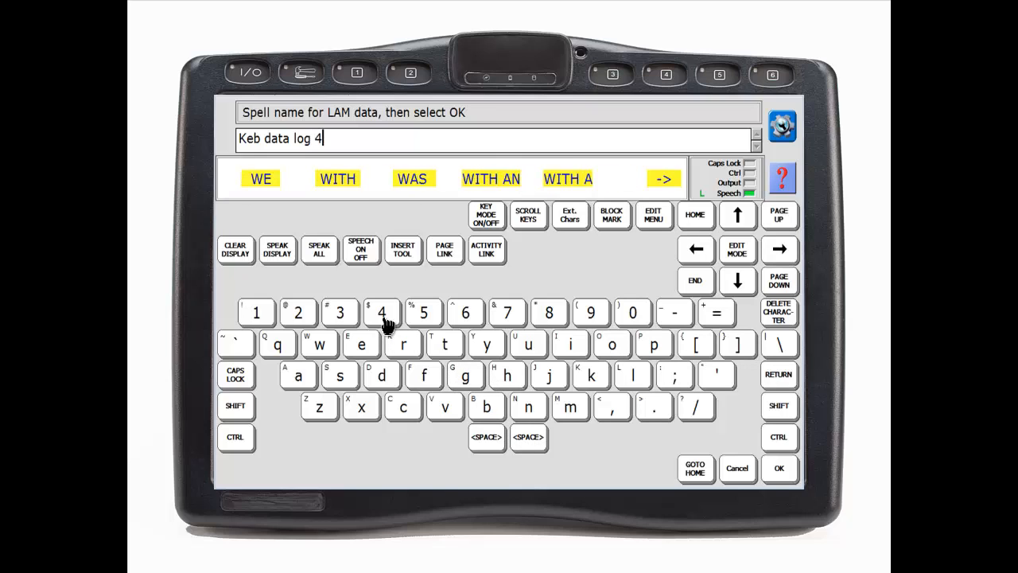
left_click(675, 316)
left_click(388, 319)
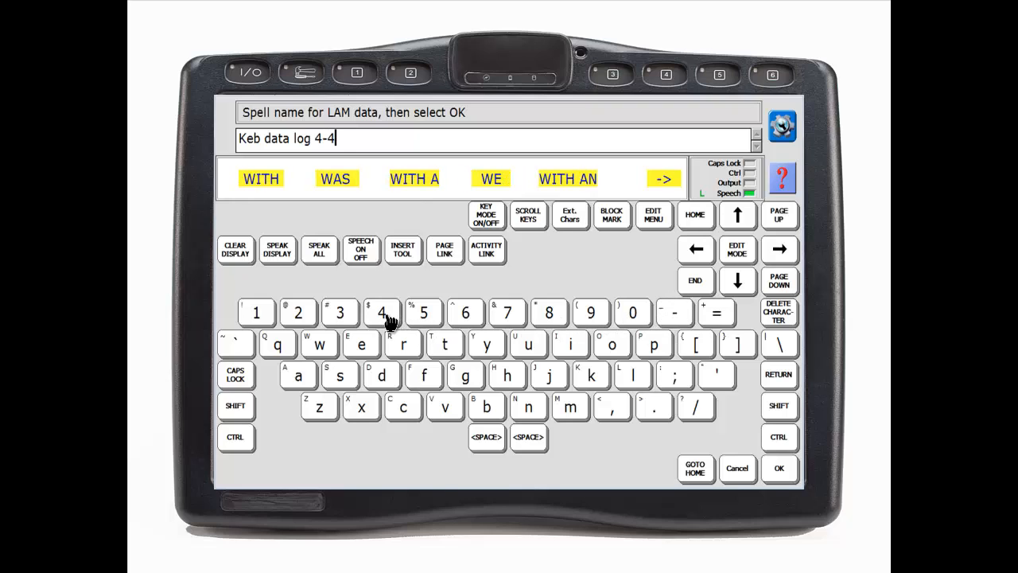
left_click(682, 319)
left_click(268, 315)
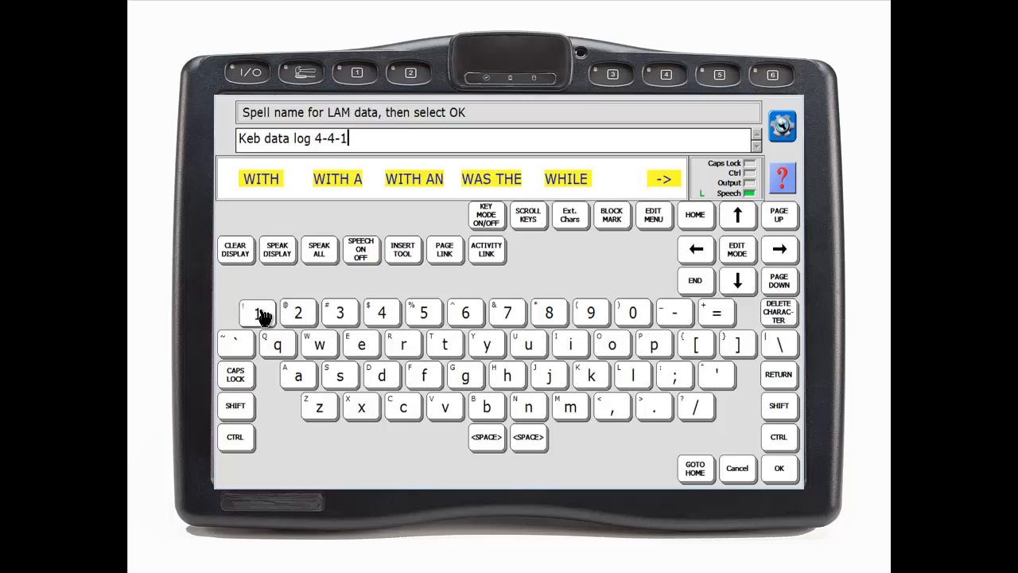
left_click(381, 318)
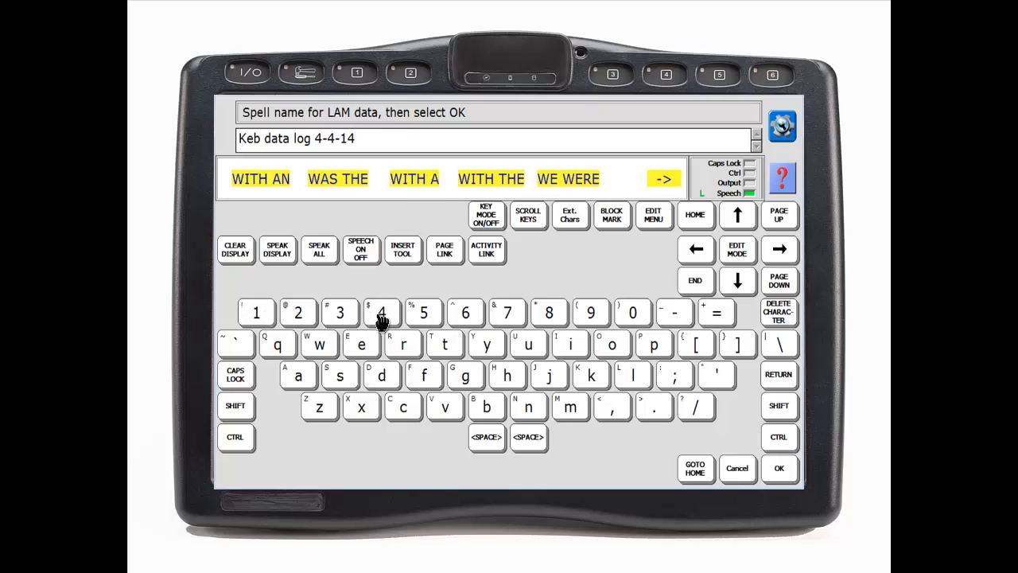
left_click(771, 467)
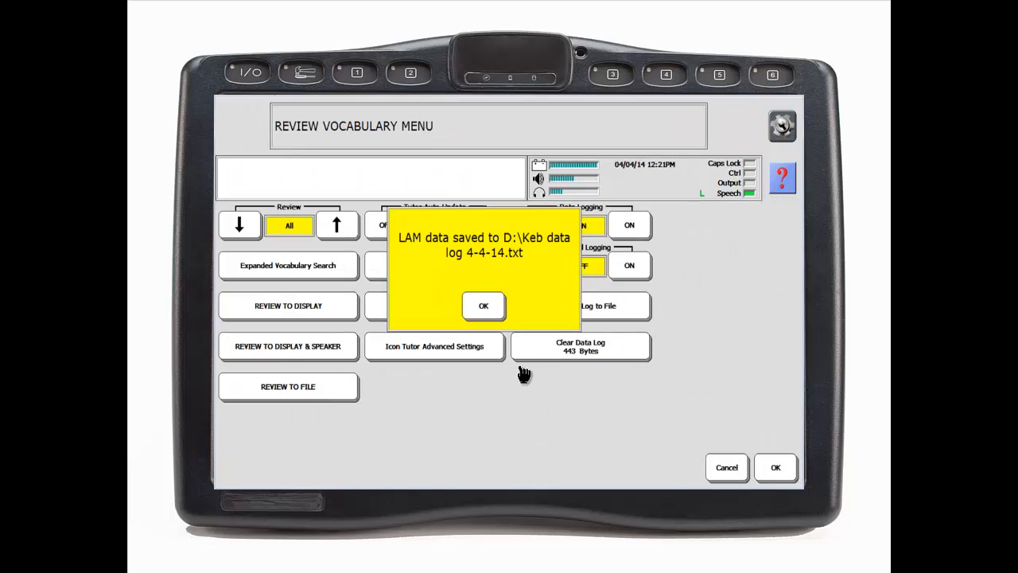
left_click(483, 307)
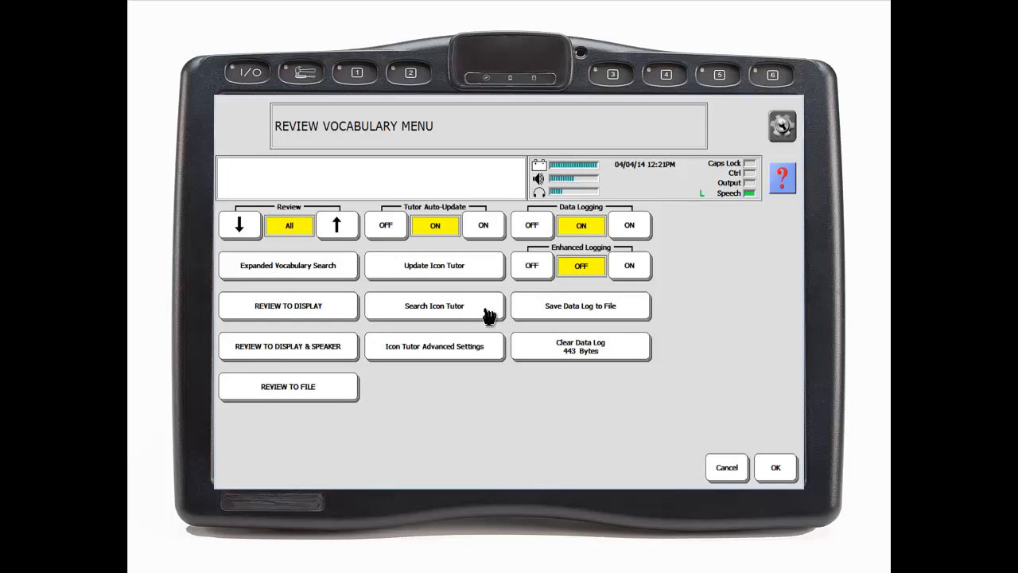
- Turn Data Logging off, accept the Review Vocabulary settings, and return to the home vocabulary page
left_click(532, 226)
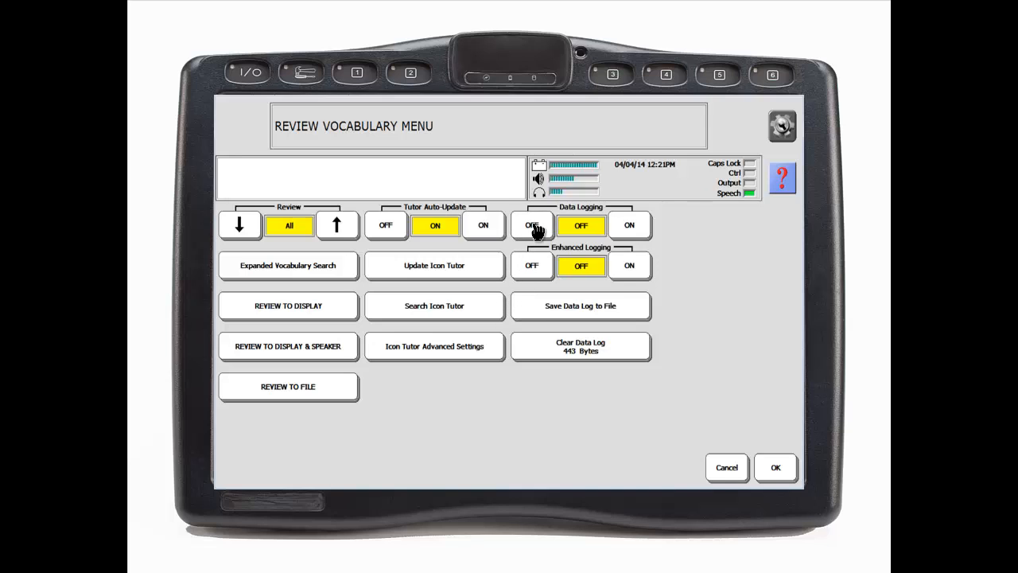
left_click(775, 467)
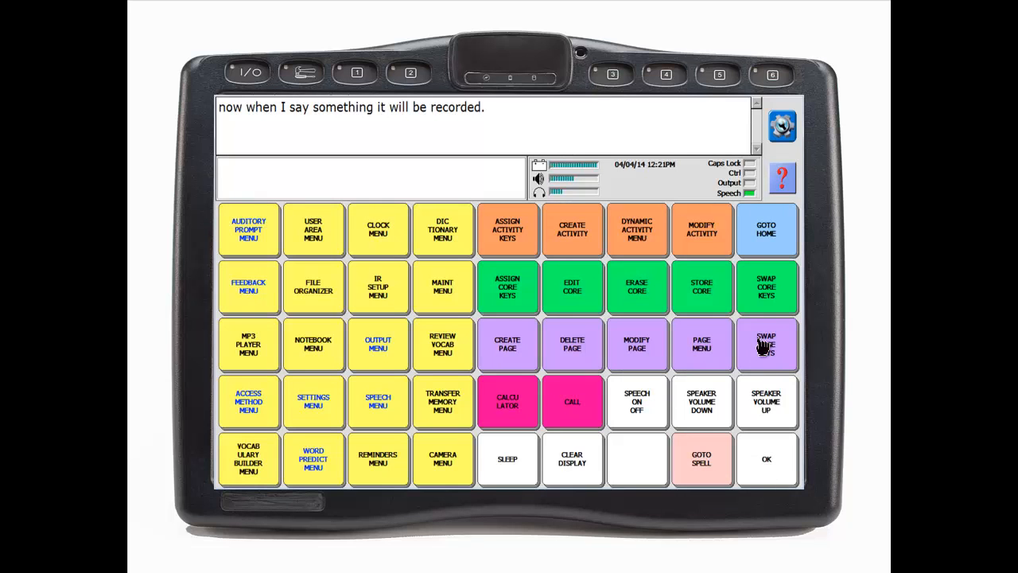
left_click(755, 233)
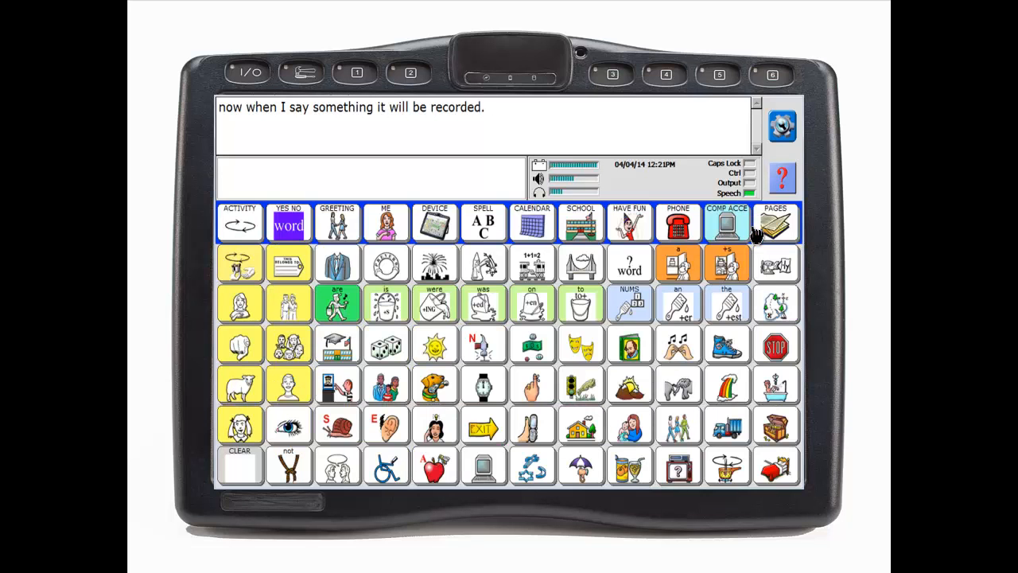